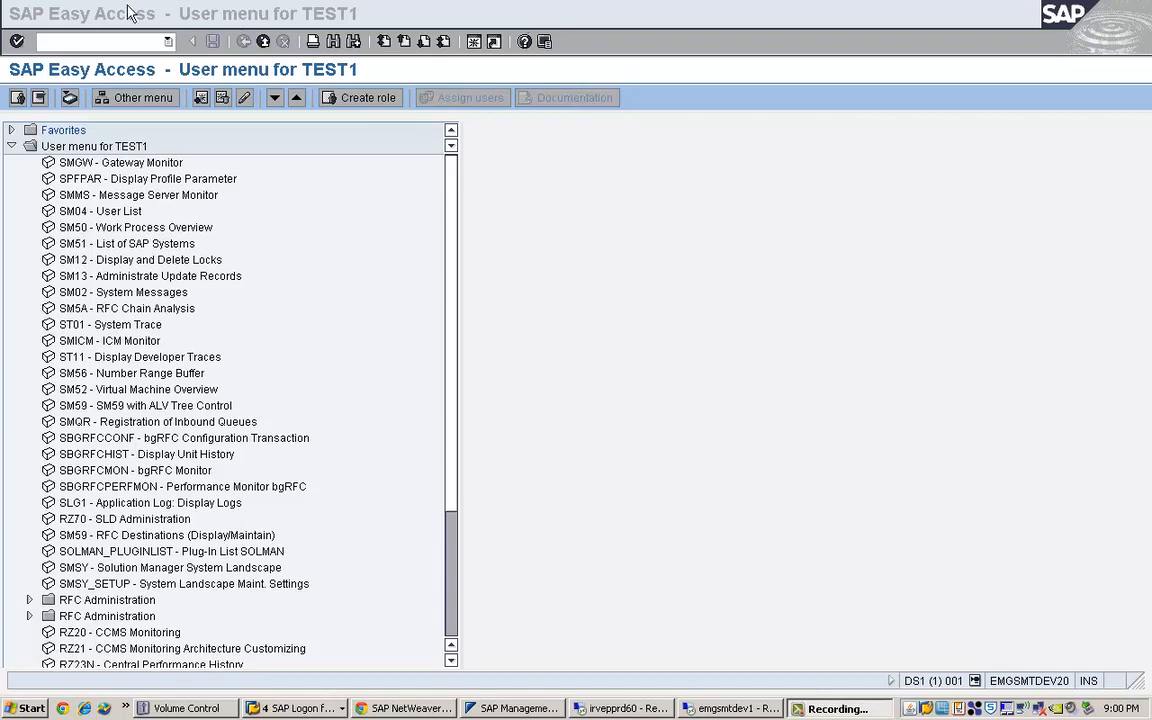
Start transaction SM12 to reach the lock entry selection.
{"action": "left_click", "coordinate": [123, 38]}
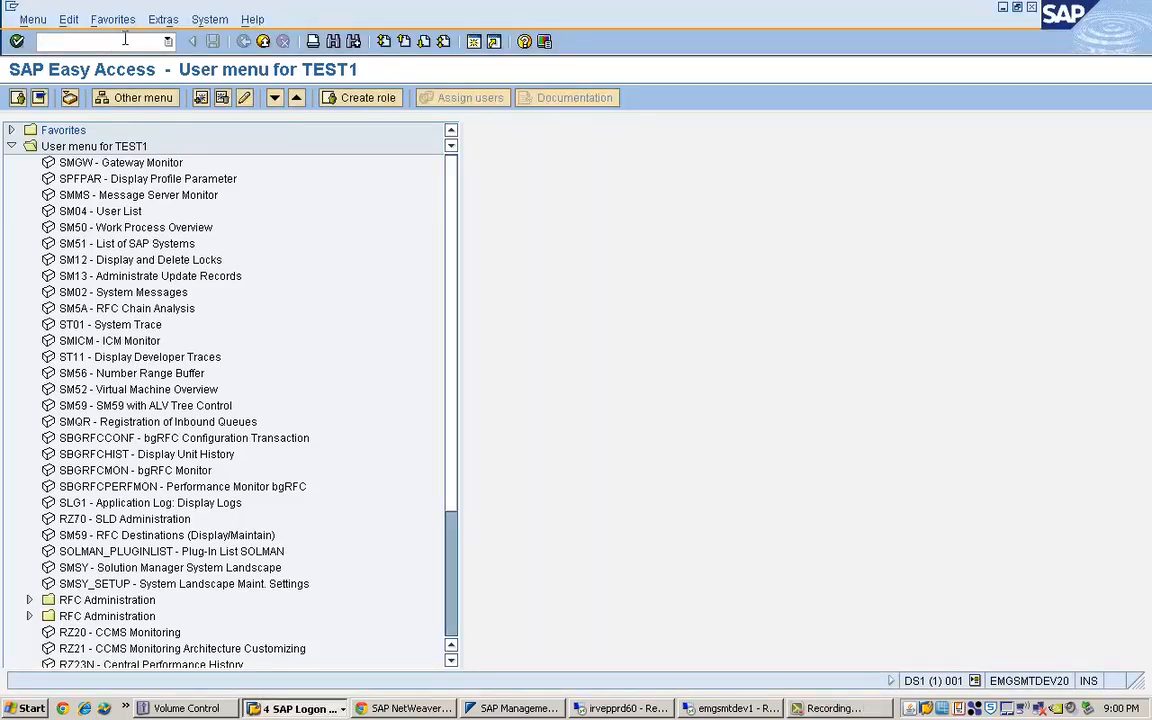
{"action": "type", "text": "sm12"}
{"action": "key", "text": "Return"}
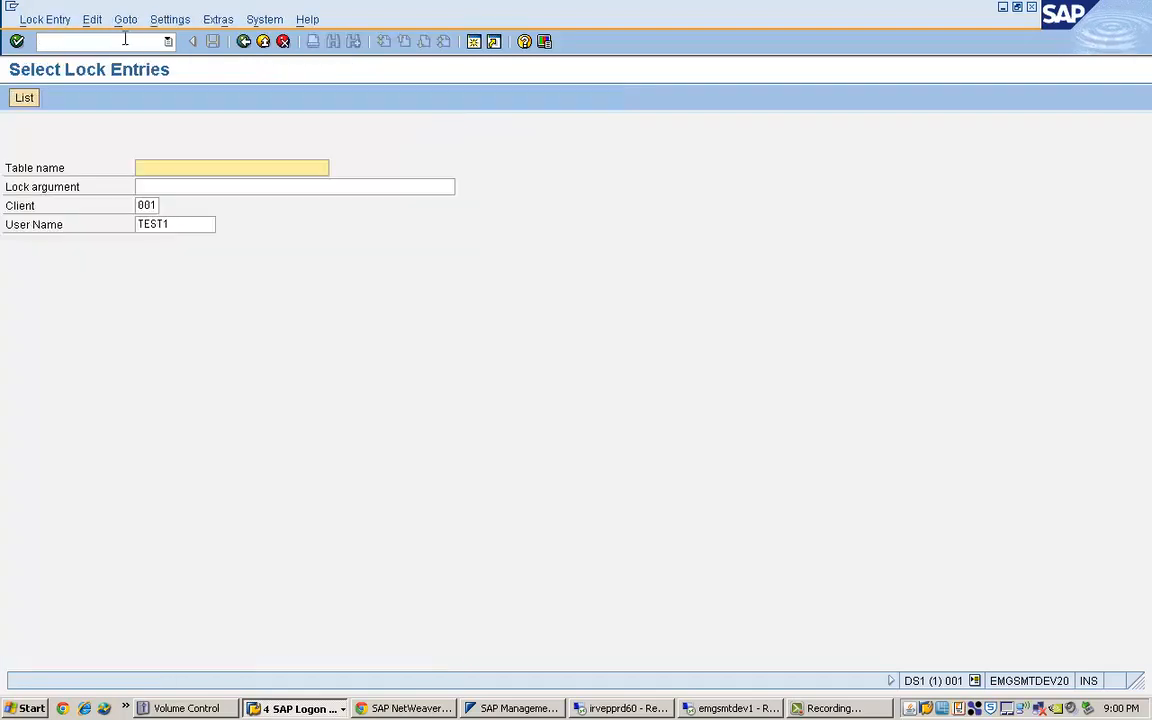
Replace the user name filter with * and list the lock entries of all users in client 001.
{"action": "left_click", "coordinate": [178, 223]}
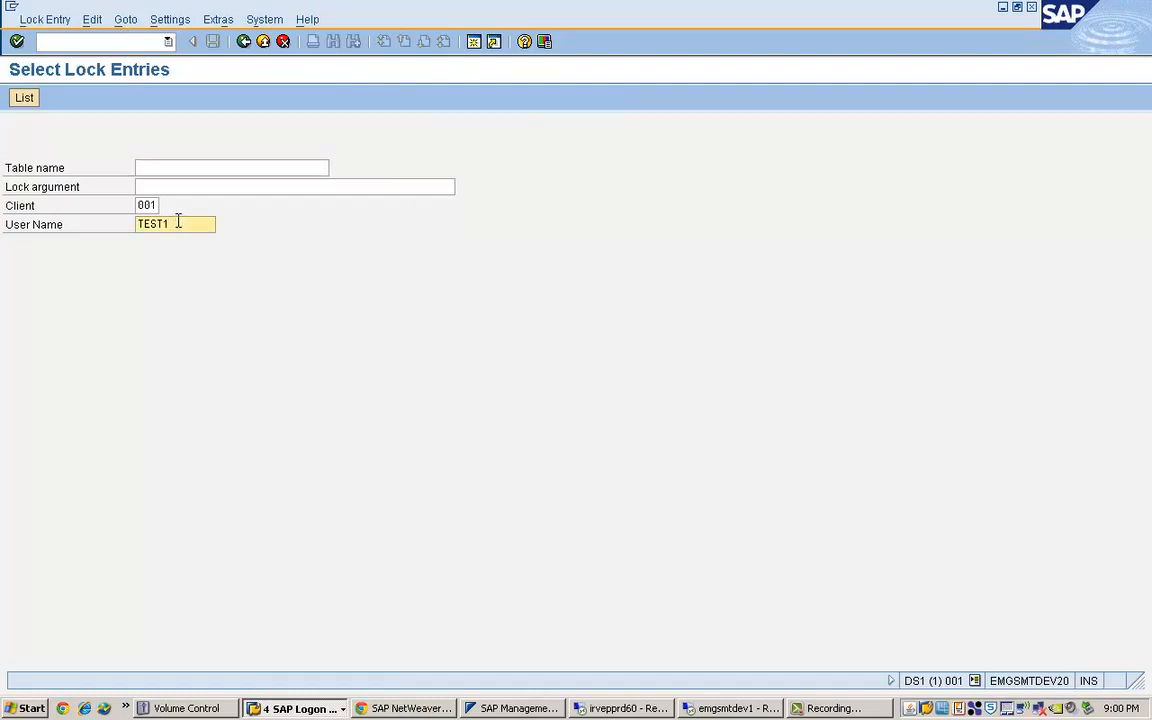
{"action": "key", "text": "BackSpace"}
{"action": "key", "text": "BackSpace"}
{"action": "key", "text": "BackSpace"}
{"action": "key", "text": "BackSpace"}
{"action": "key", "text": "BackSpace"}
{"action": "left_click", "coordinate": [160, 243]}
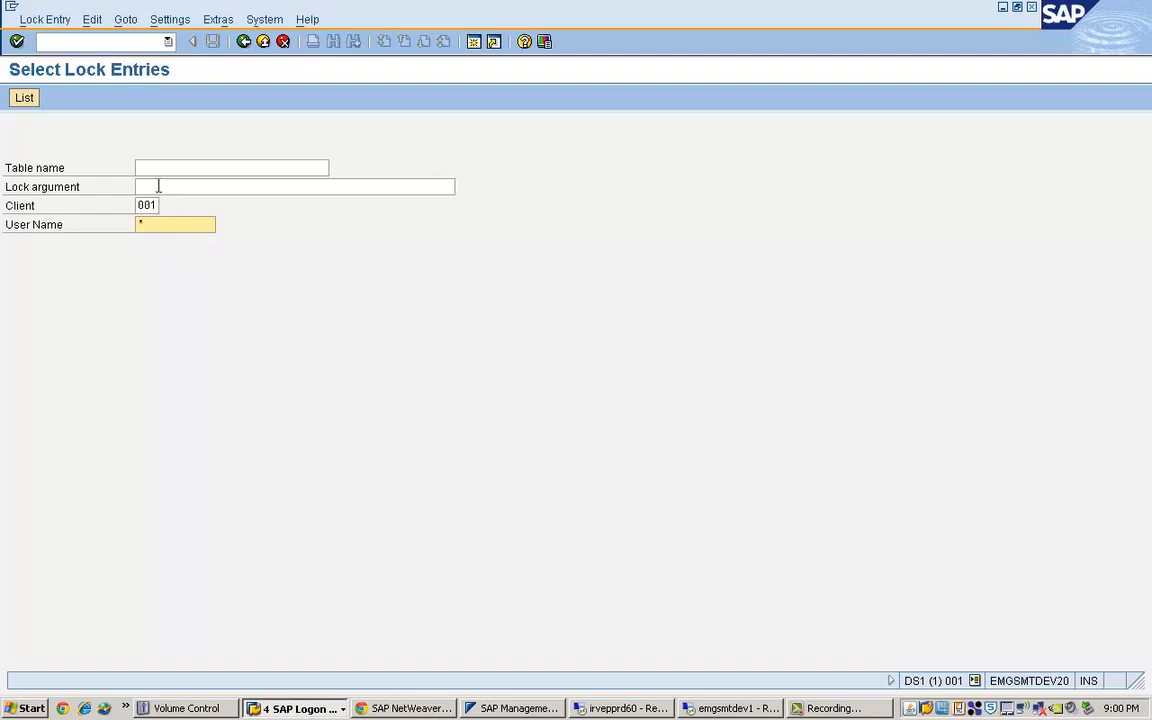
{"action": "left_click", "coordinate": [26, 104]}
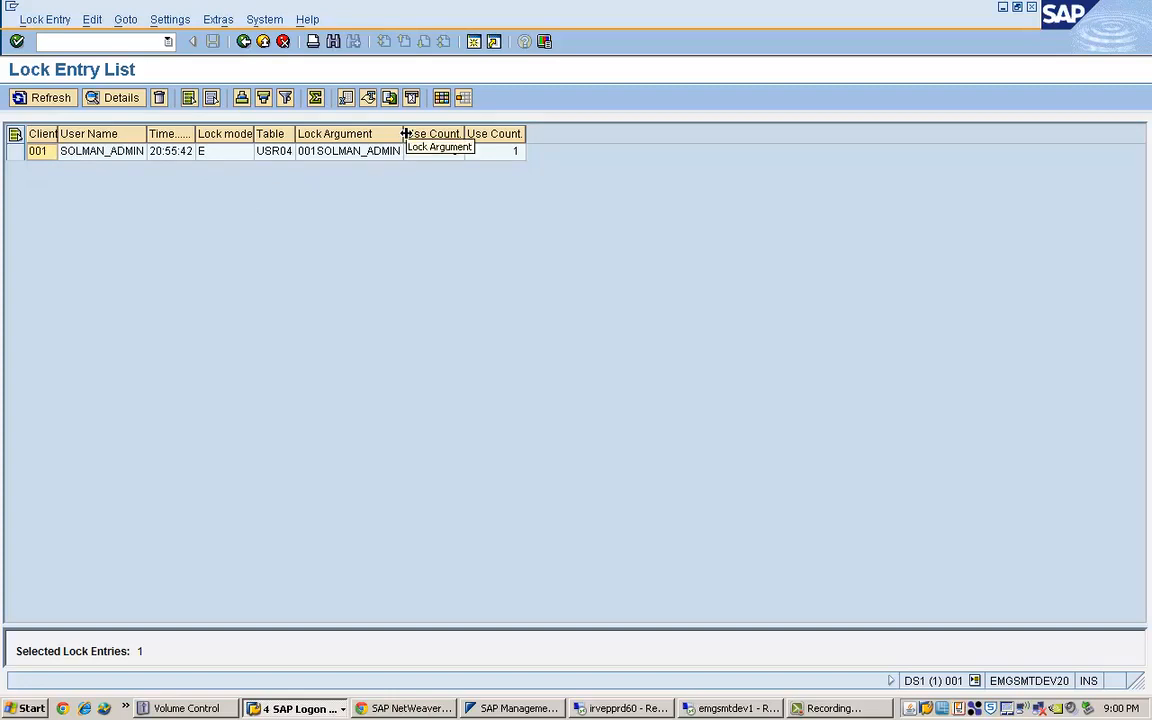
View the details of the SOLMAN_ADMIN lock entry on table USR04, including its transaction code, and close them.
{"action": "left_click_drag", "start_coordinate": [404, 134], "coordinate": [406, 133]}
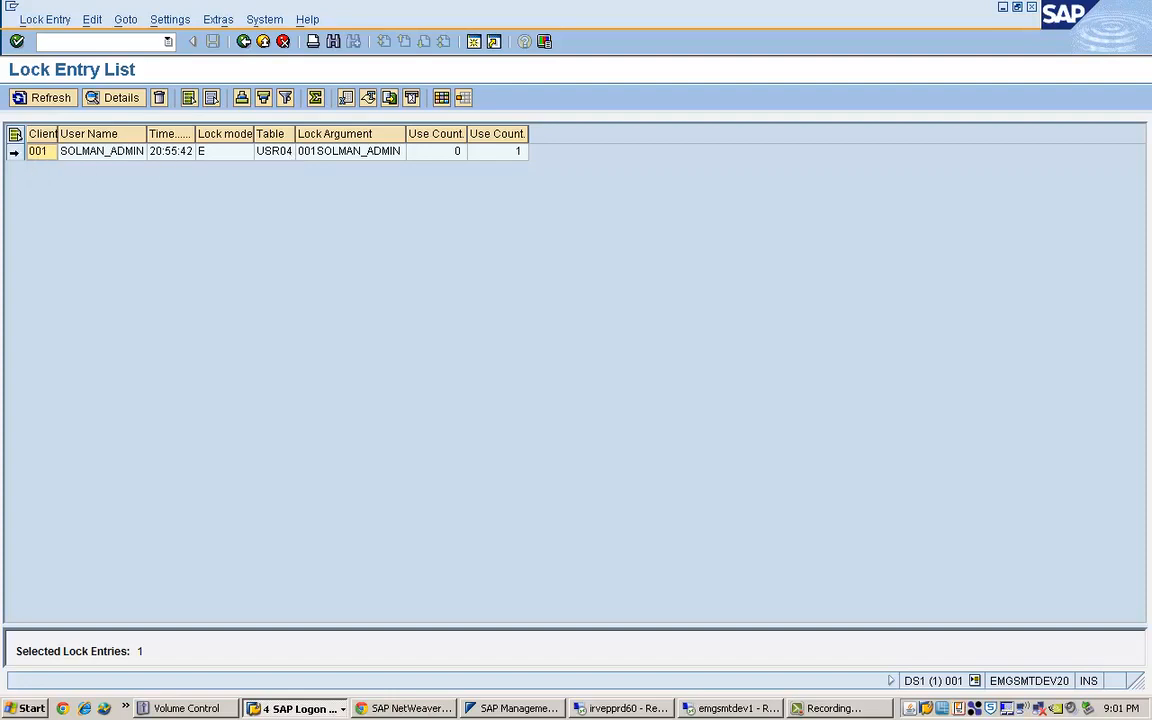
{"action": "left_click", "coordinate": [13, 155]}
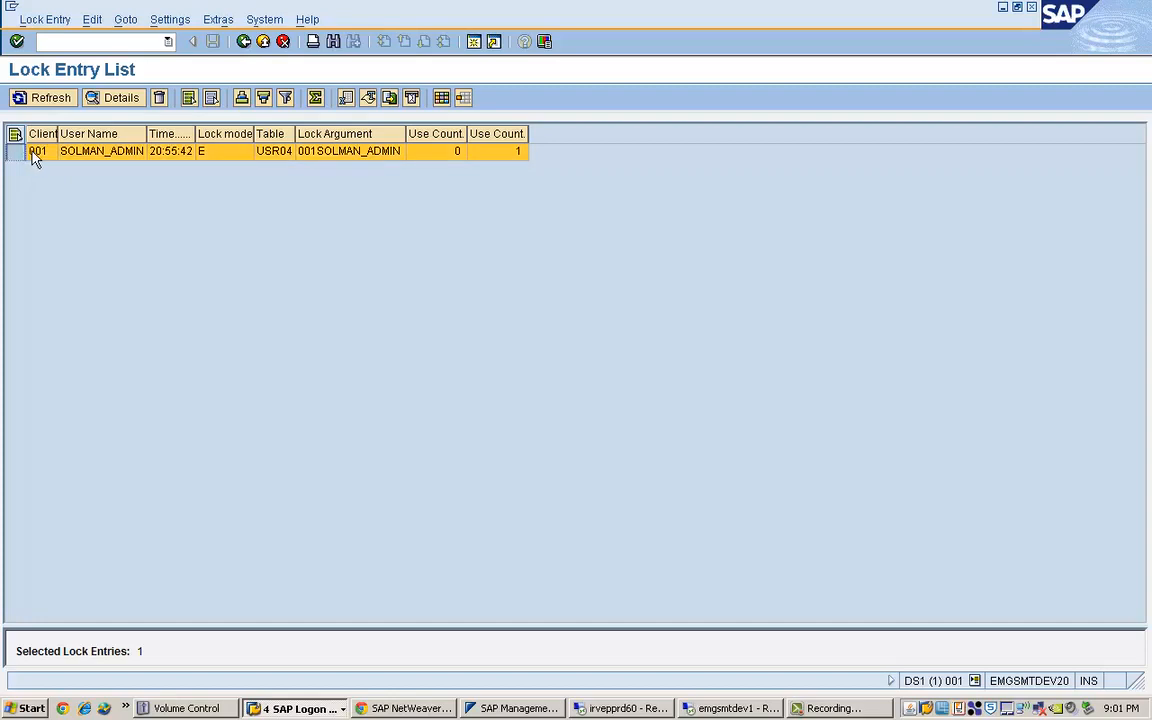
{"action": "double_click", "coordinate": [33, 153]}
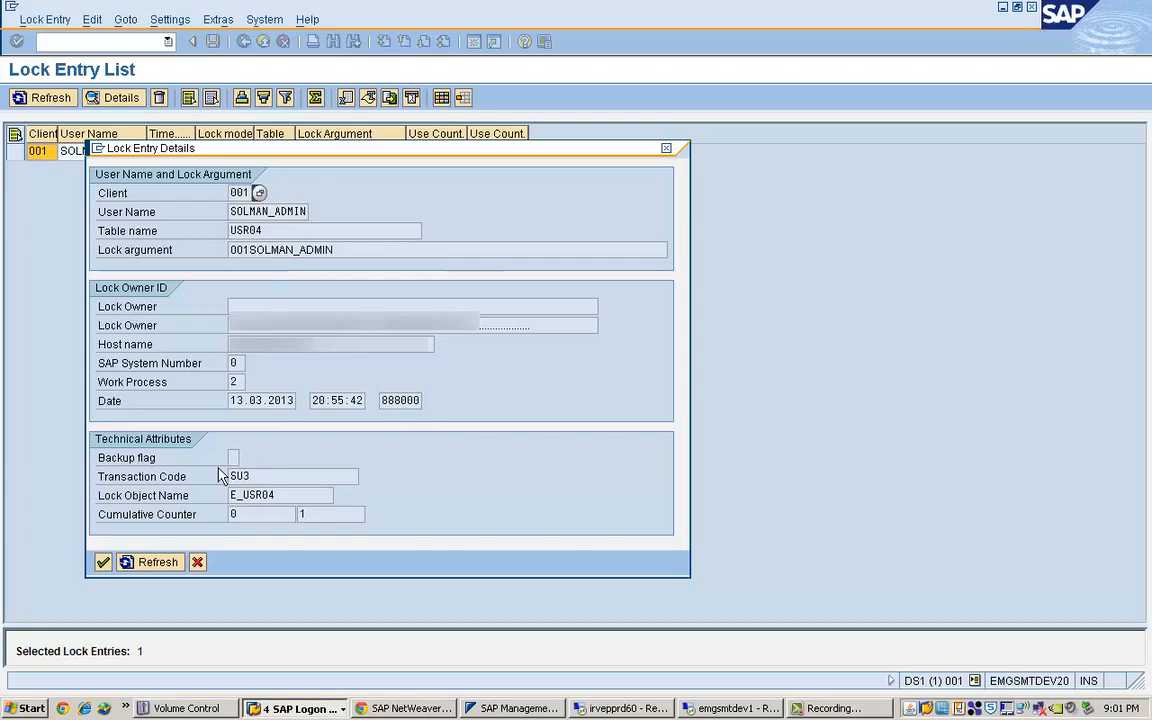
{"action": "double_click", "coordinate": [251, 476]}
{"action": "left_click", "coordinate": [251, 476]}
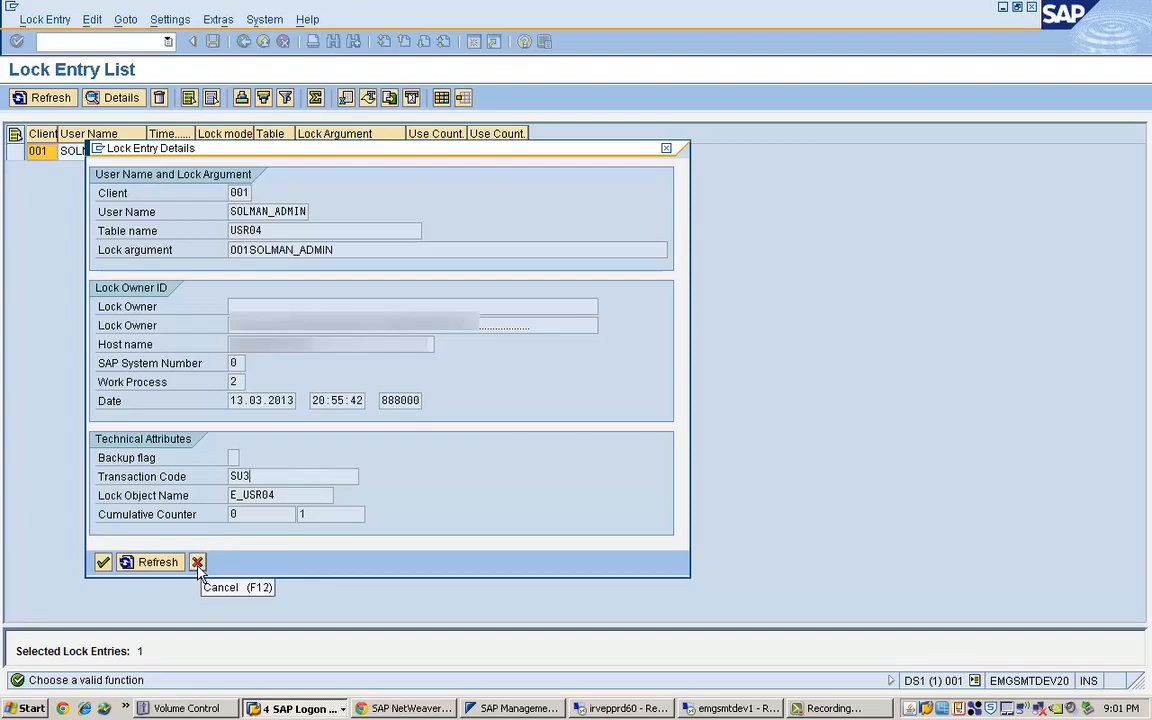
{"action": "left_click", "coordinate": [103, 562]}
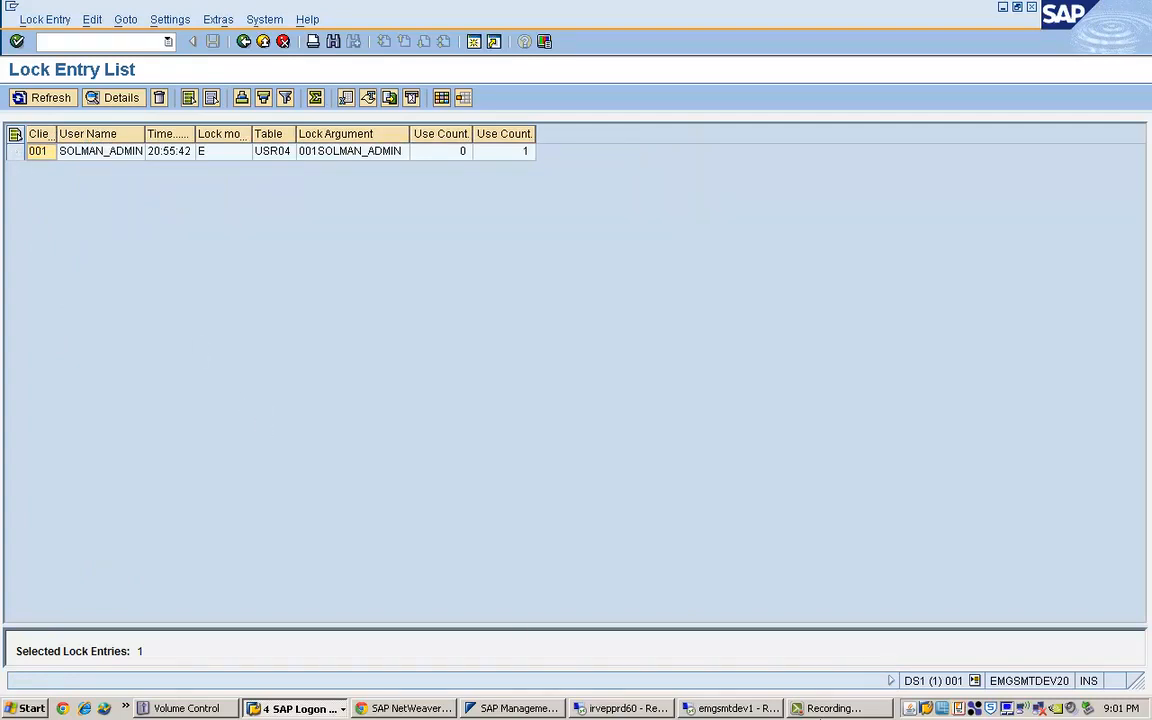
Select the SOLMAN_ADMIN lock entry row for table USR04 in the lock entry list.
{"action": "left_click", "coordinate": [320, 709]}
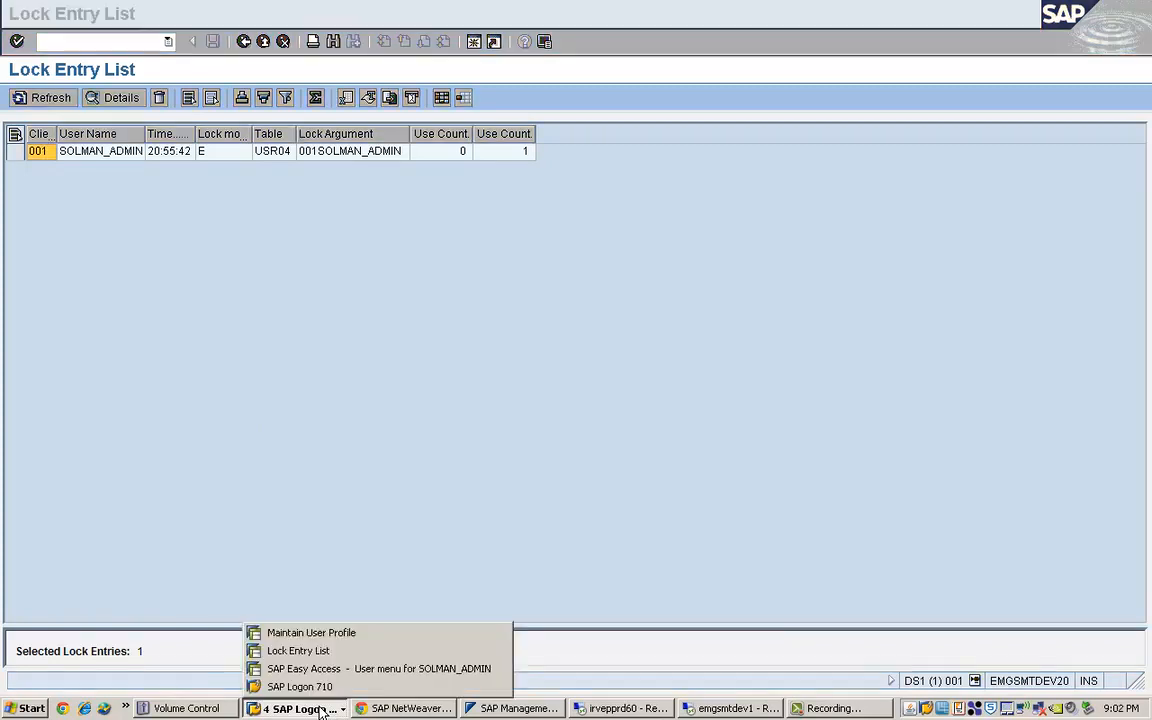
{"action": "left_click", "coordinate": [283, 497]}
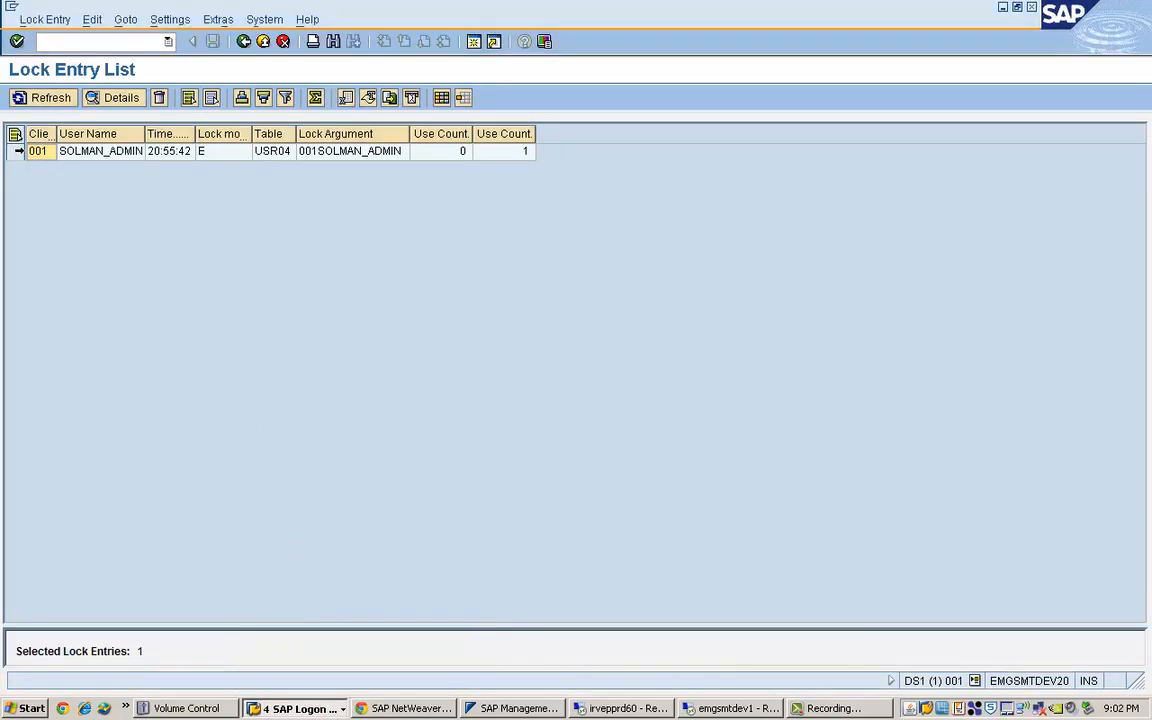
{"action": "left_click", "coordinate": [17, 151]}
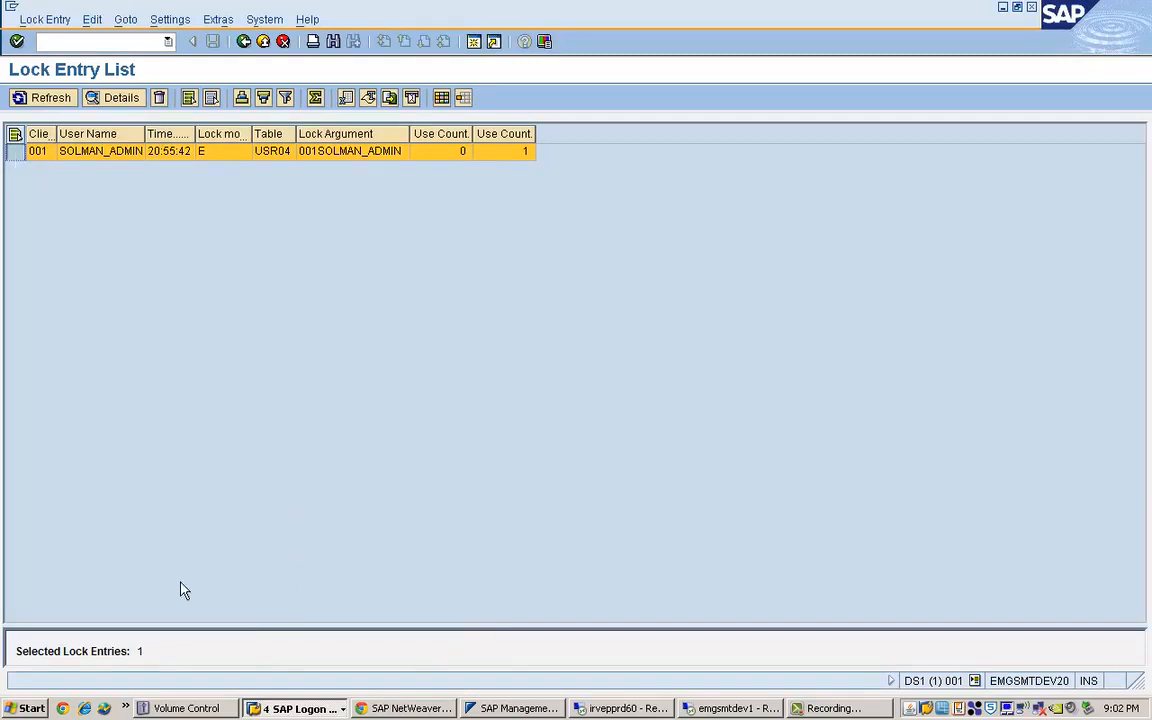
Look at SOLMAN_ADMIN's Maintain User Profile and SAP Easy Access sessions and return to the lock entry list.
{"action": "left_click", "coordinate": [277, 708]}
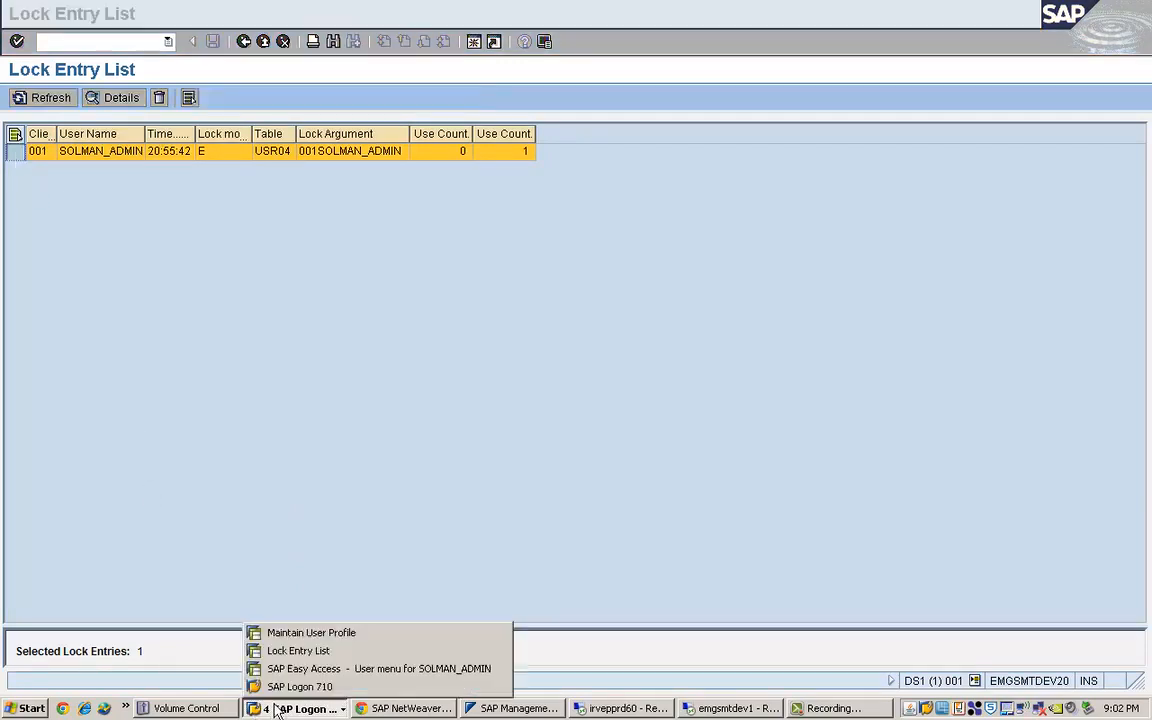
{"action": "left_click", "coordinate": [283, 651]}
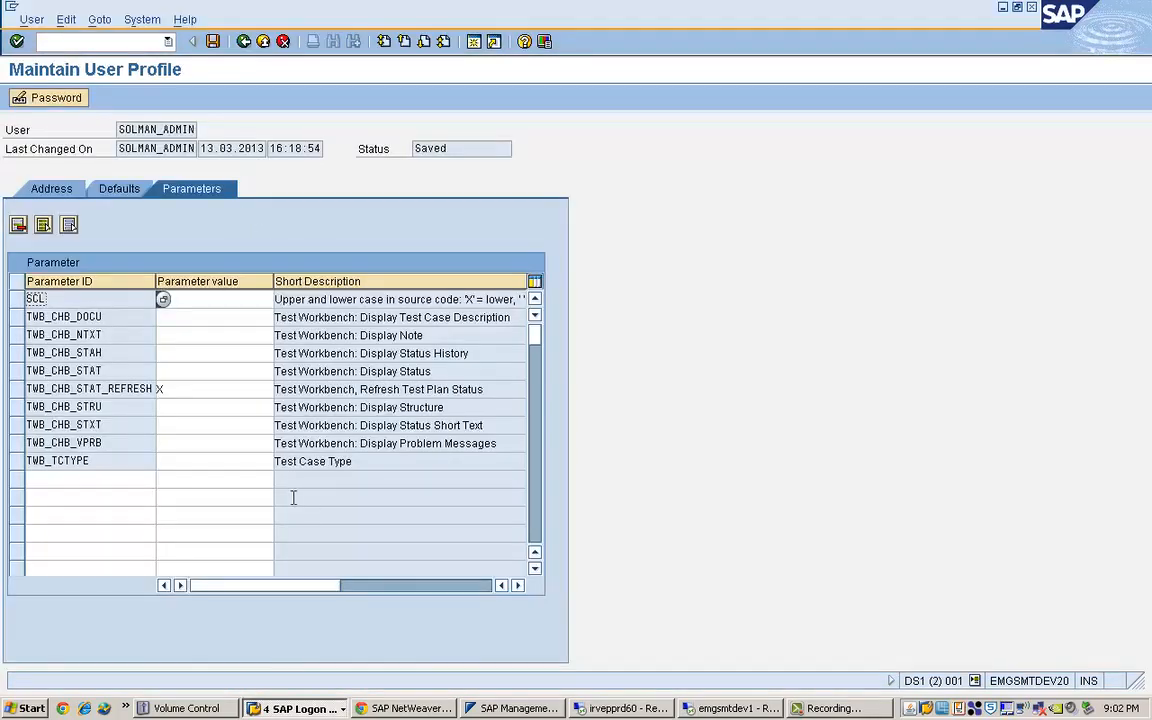
{"action": "left_click", "coordinate": [305, 709]}
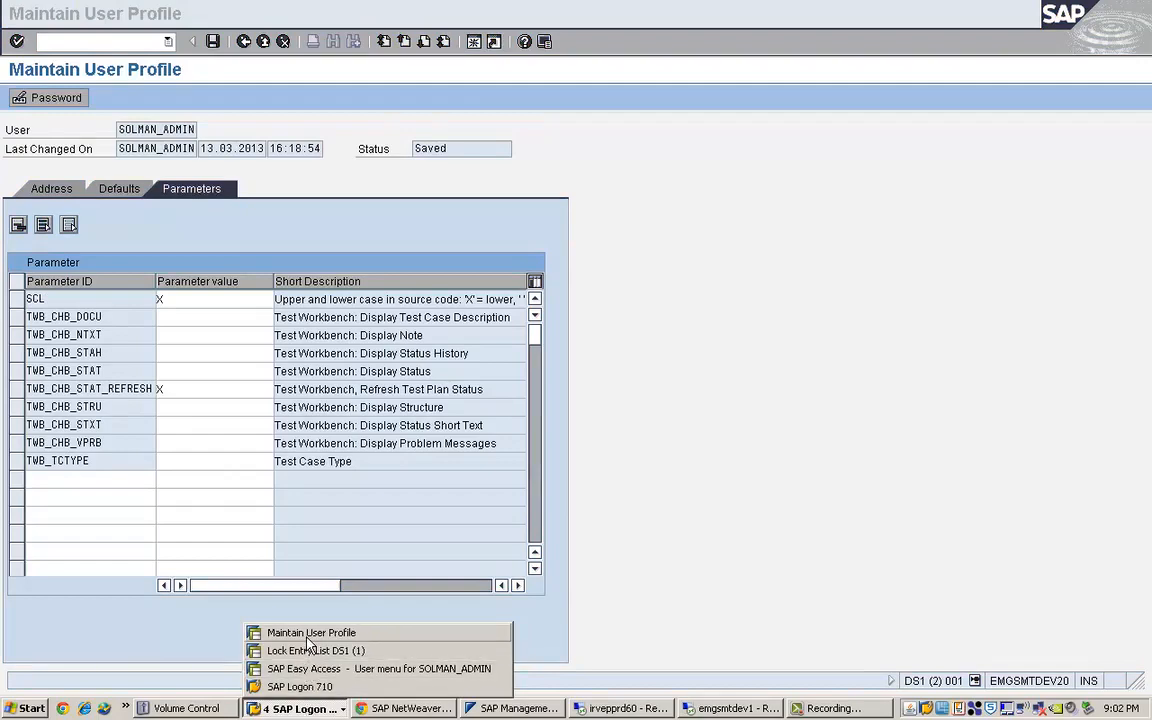
{"action": "left_click", "coordinate": [295, 668]}
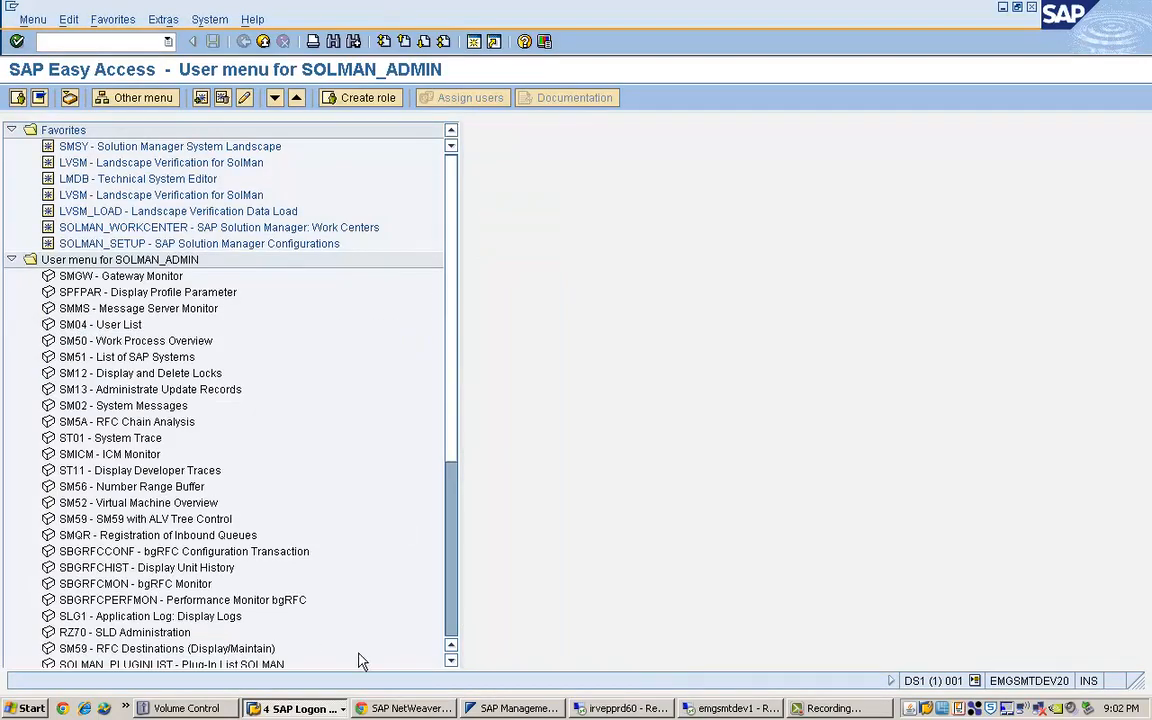
{"action": "left_click", "coordinate": [322, 710]}
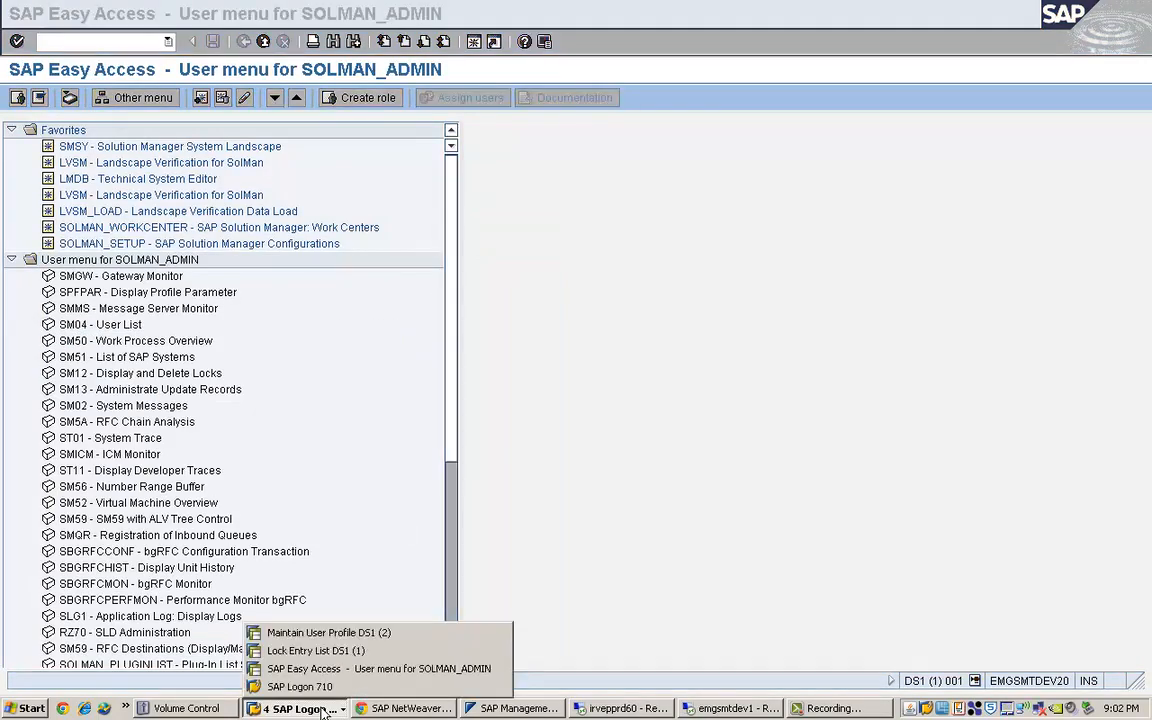
{"action": "left_click", "coordinate": [318, 648]}
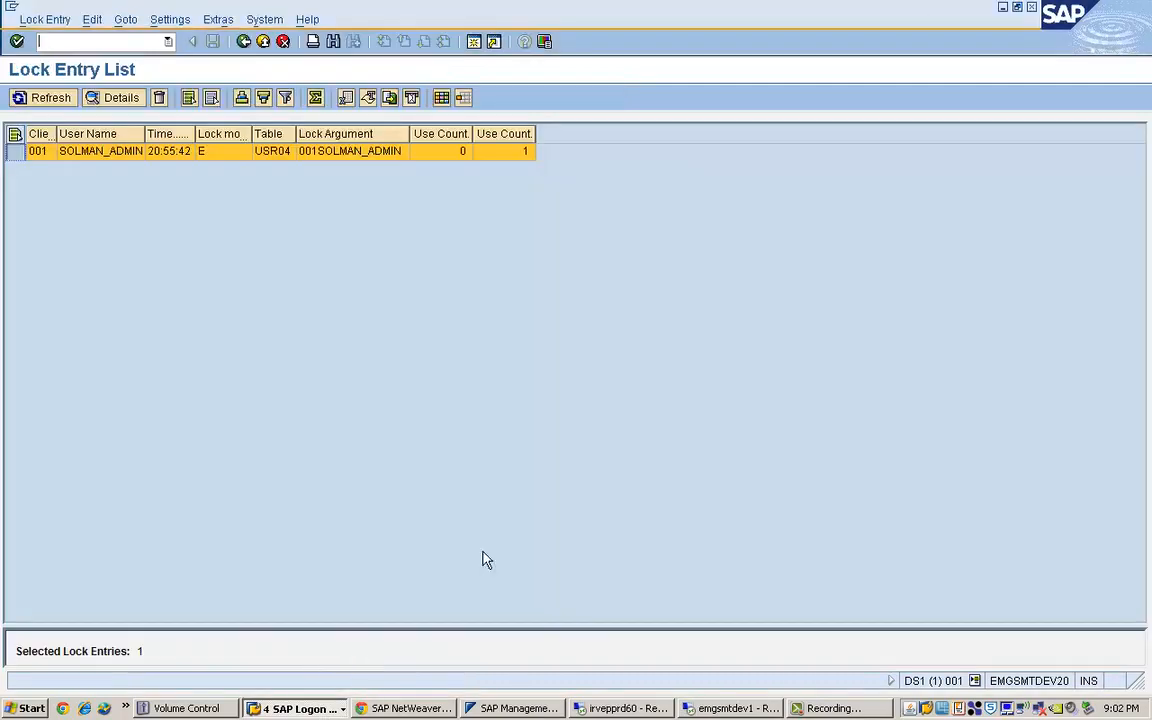
Reduce the lock list window from full screen and delete the SOLMAN_ADMIN lock entry after reading the help on manual lock deletion.
{"action": "double_click", "coordinate": [406, 22]}
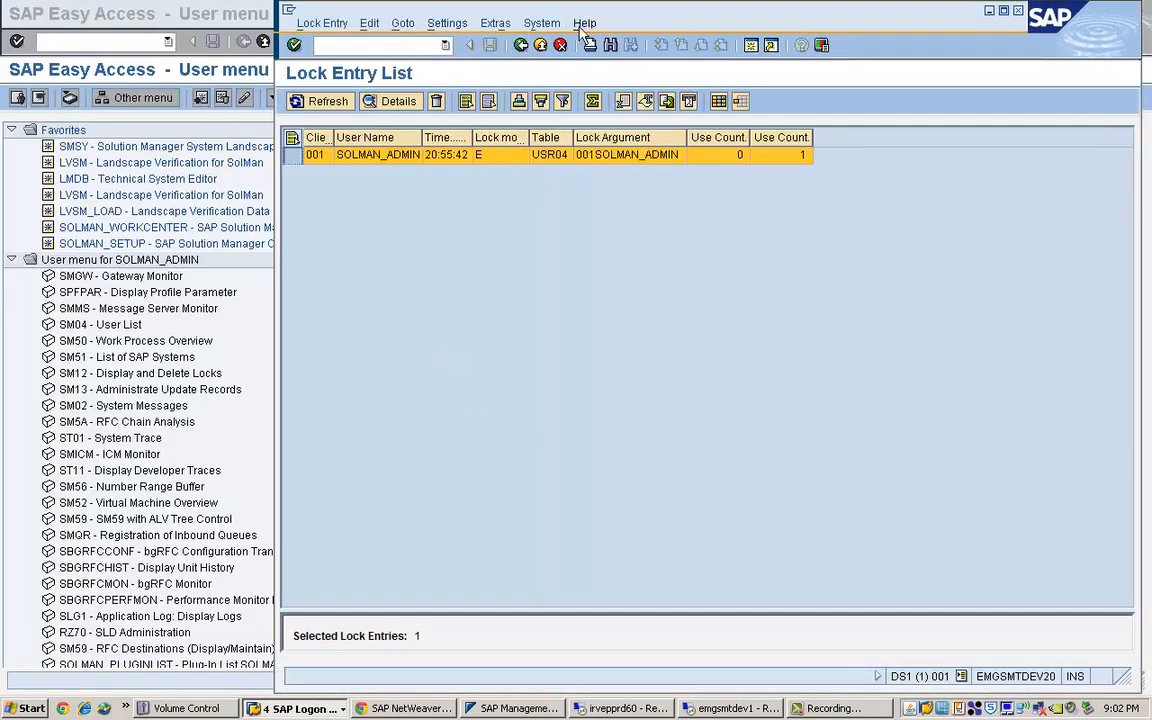
{"action": "left_click_drag", "start_coordinate": [608, 20], "coordinate": [716, 76]}
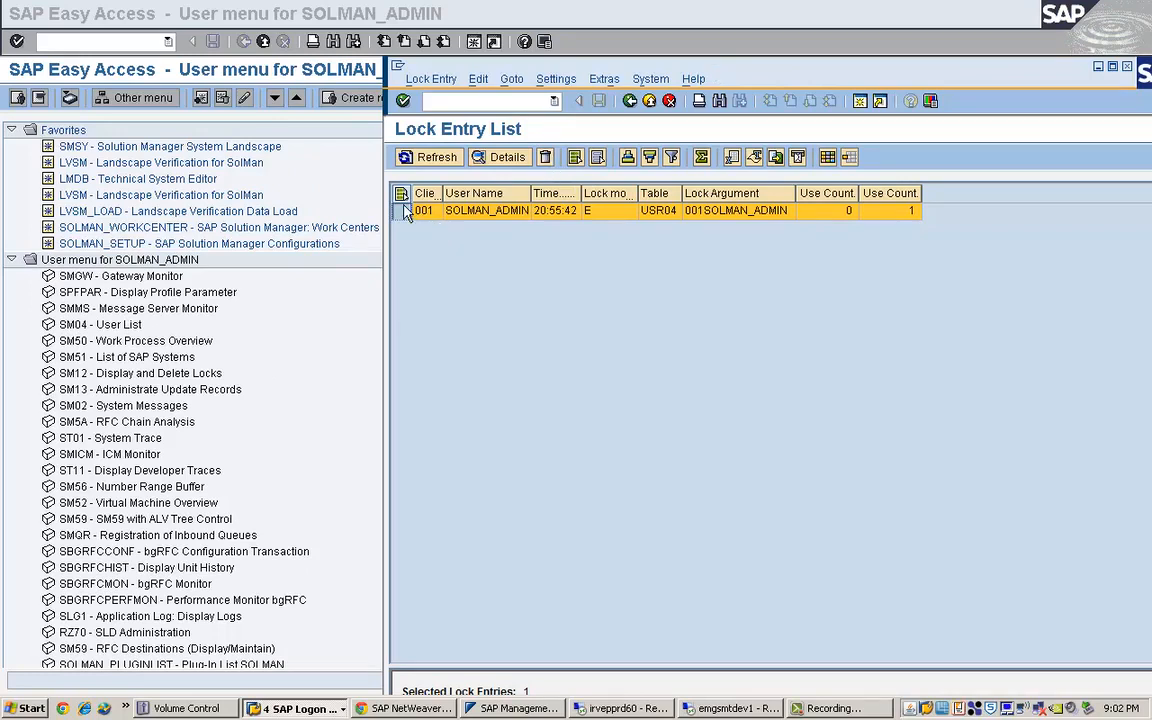
{"action": "left_click", "coordinate": [546, 160]}
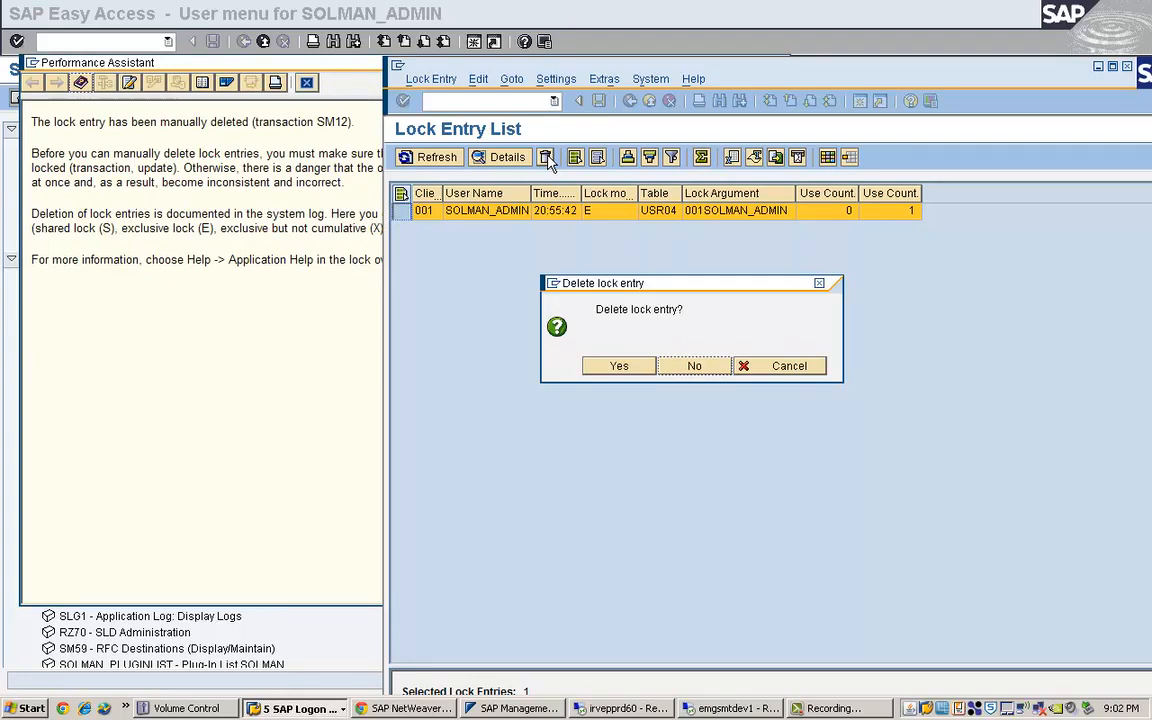
{"action": "left_click", "coordinate": [305, 313]}
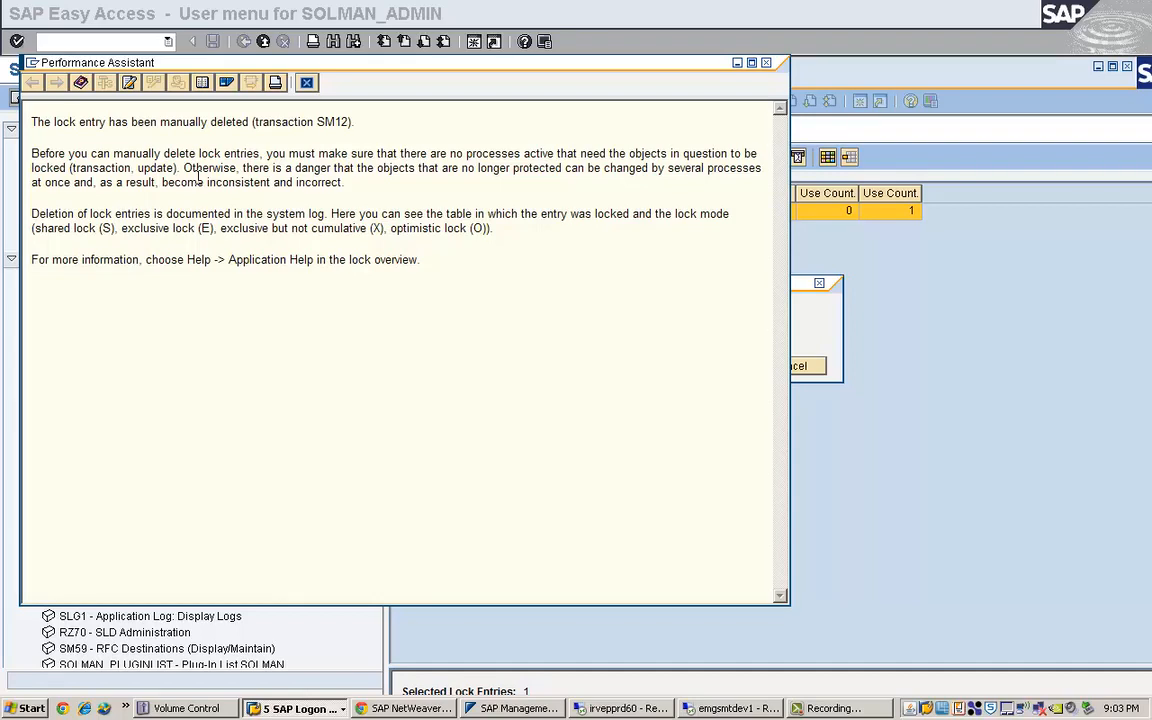
{"action": "triple_click", "coordinate": [199, 176]}
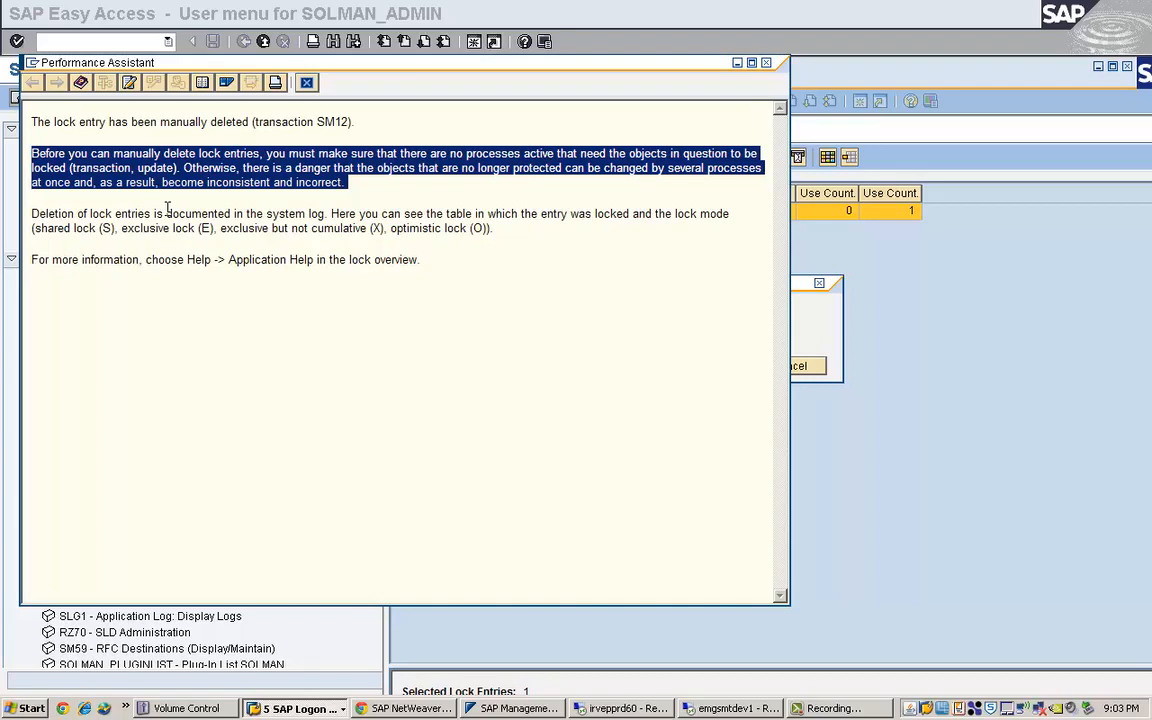
{"action": "left_click", "coordinate": [766, 63]}
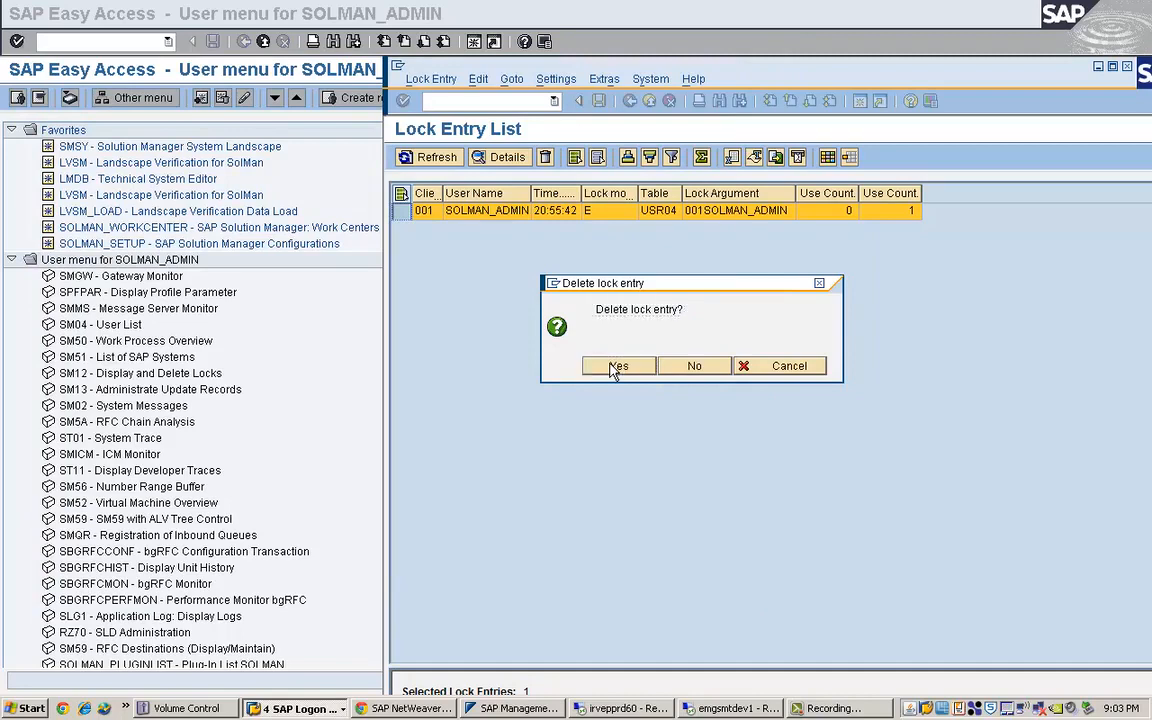
{"action": "left_click", "coordinate": [617, 366]}
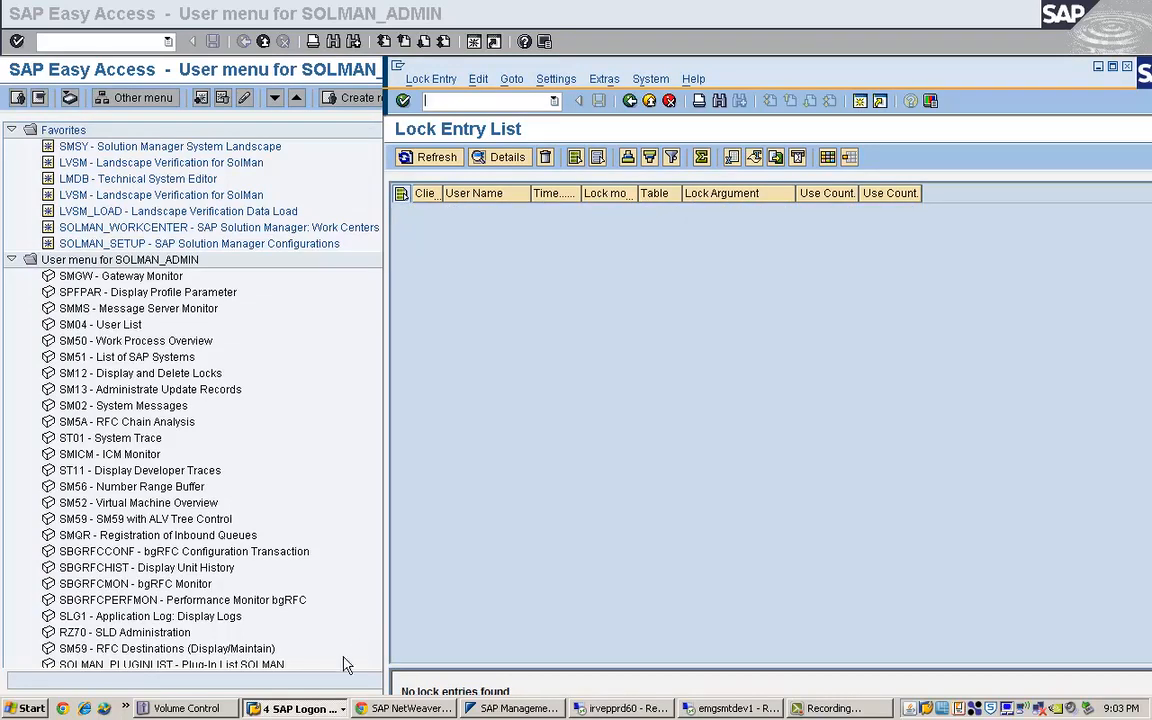
Switch to the Maintain User Profile session and exit it to the SAP Easy Access menu.
{"action": "left_click", "coordinate": [319, 708]}
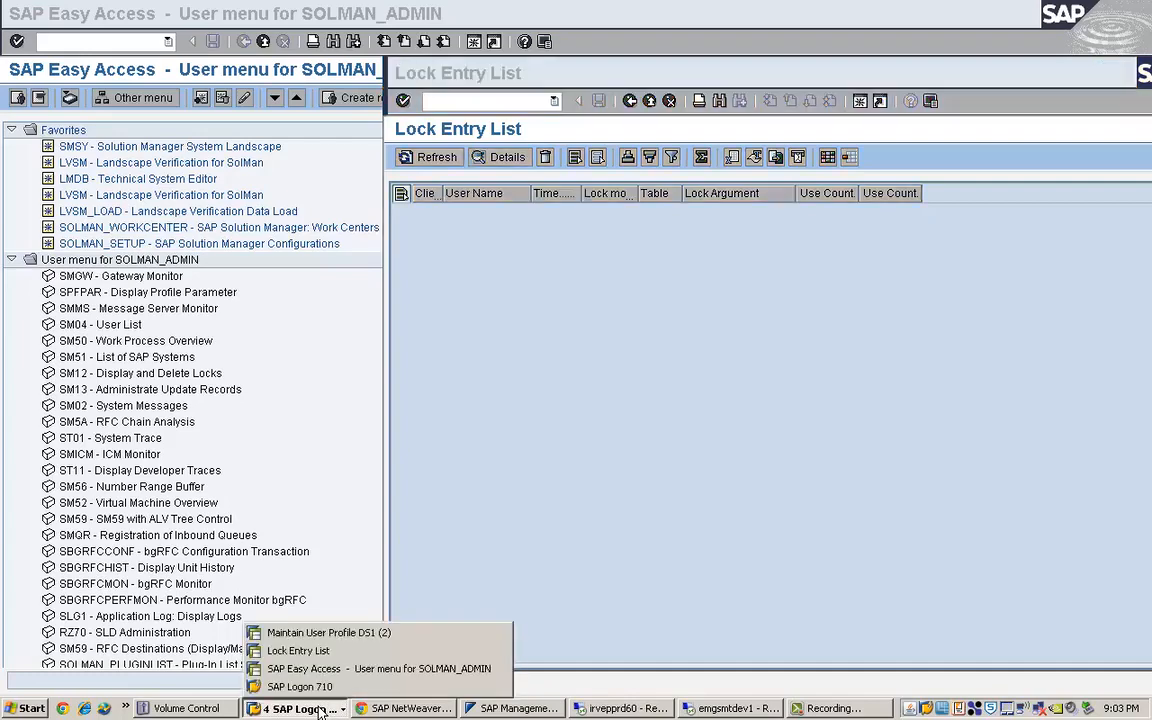
{"action": "left_click", "coordinate": [309, 635]}
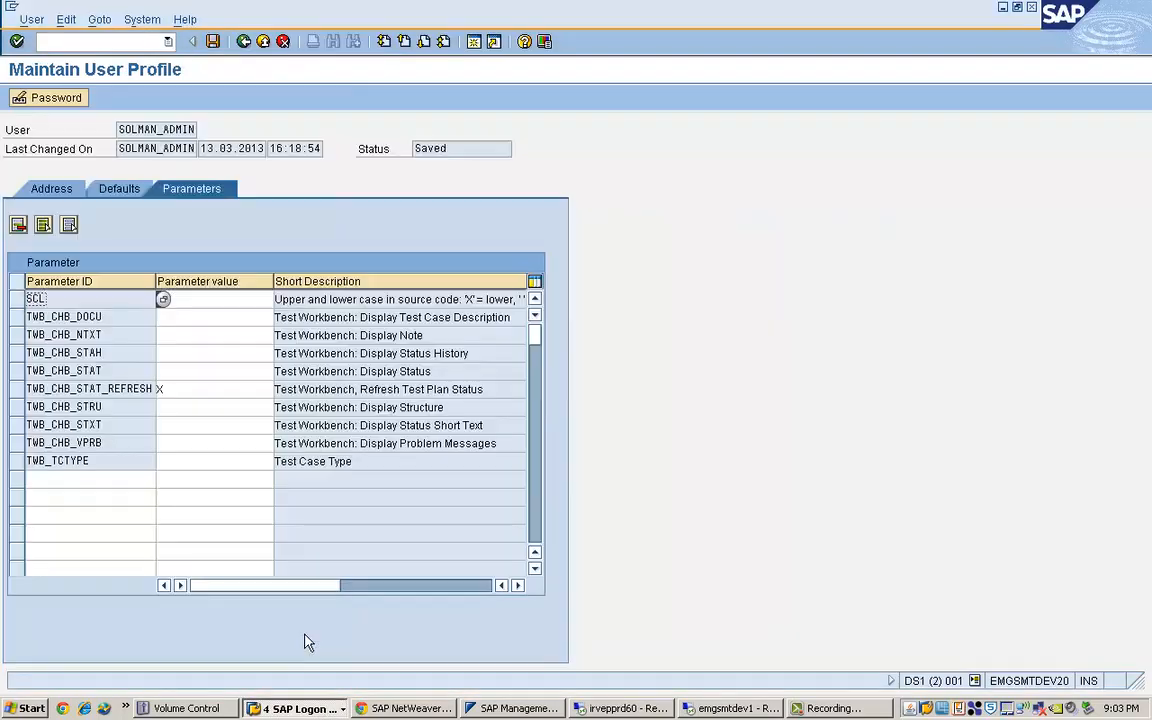
{"action": "left_click", "coordinate": [263, 42]}
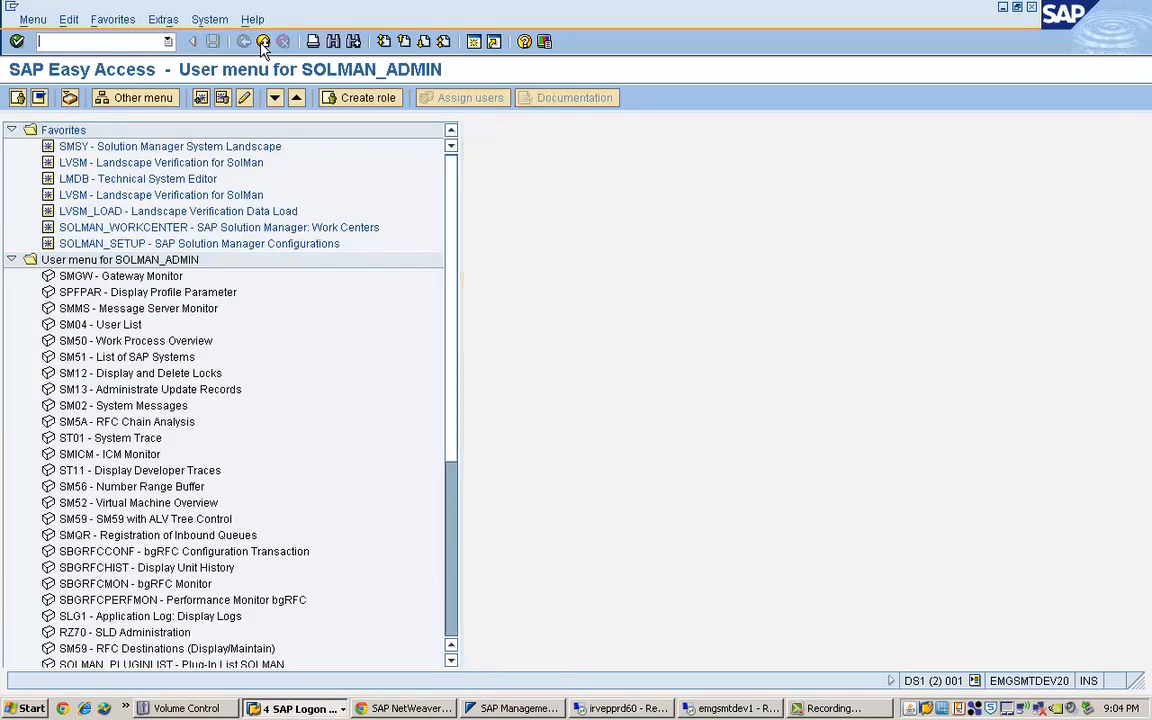
Bring up the list of open SAP session windows for switching to another session.
{"action": "left_click", "coordinate": [296, 709]}
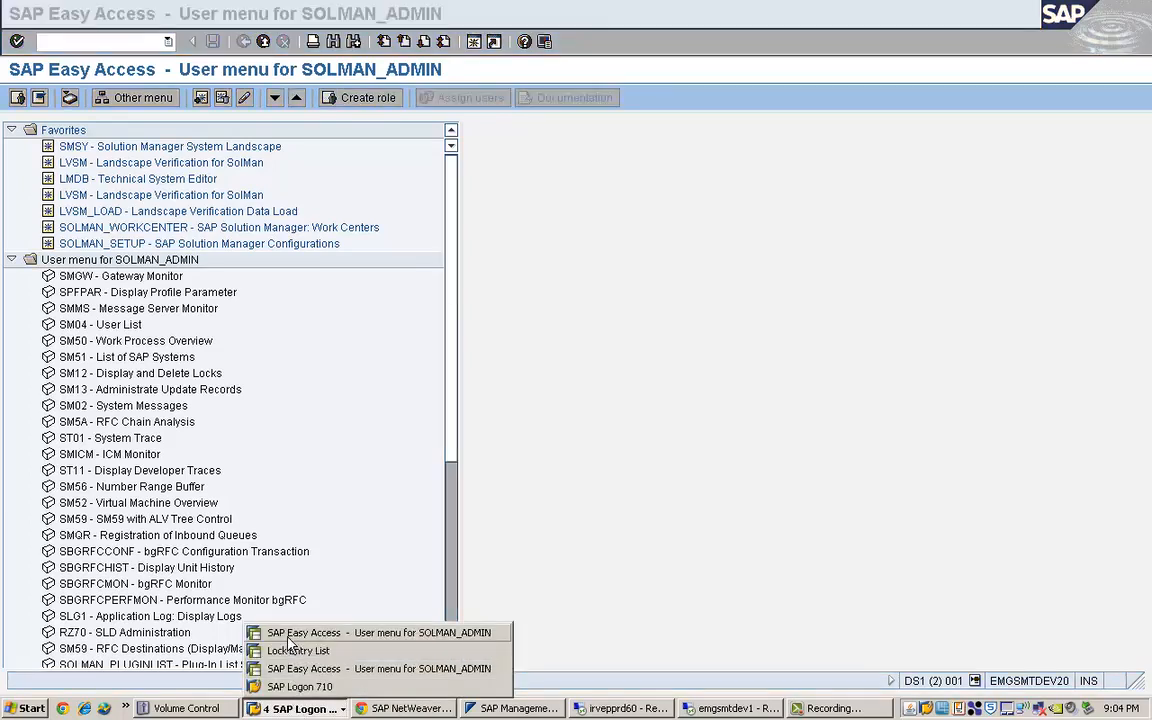